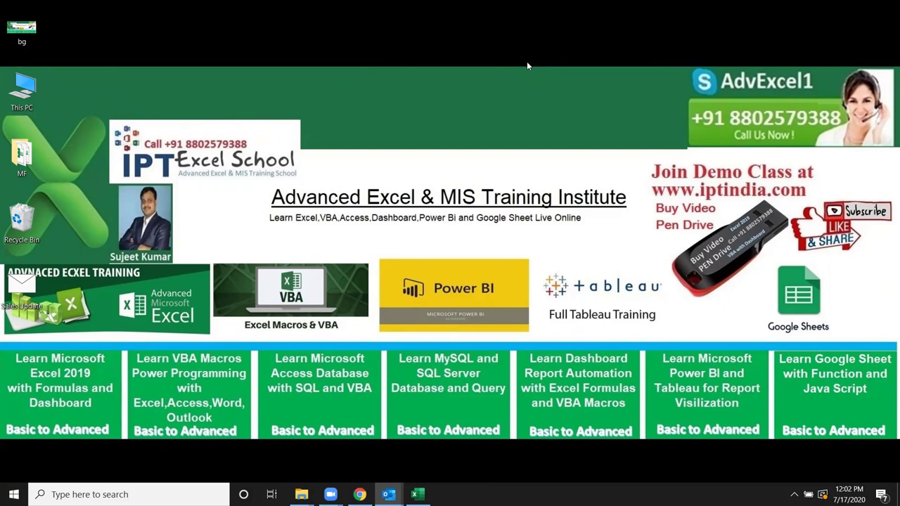
# Step: Open the Sales Update draft and show the additional message options under its Options tab
pyautogui.moveTo(389, 494)
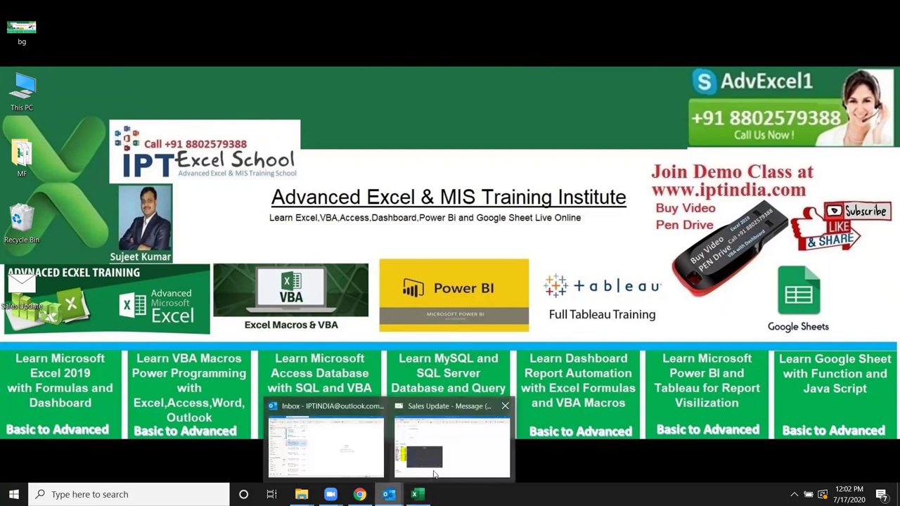
pyautogui.click(457, 443)
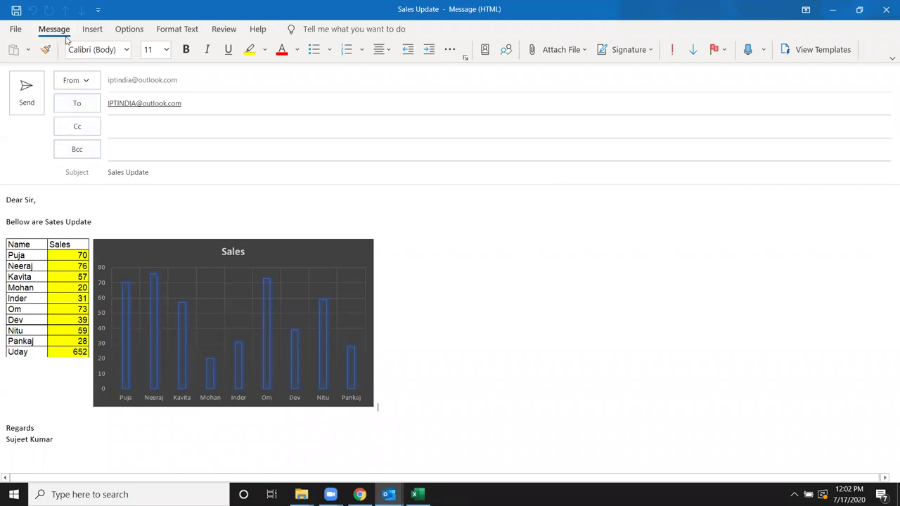
pyautogui.click(122, 30)
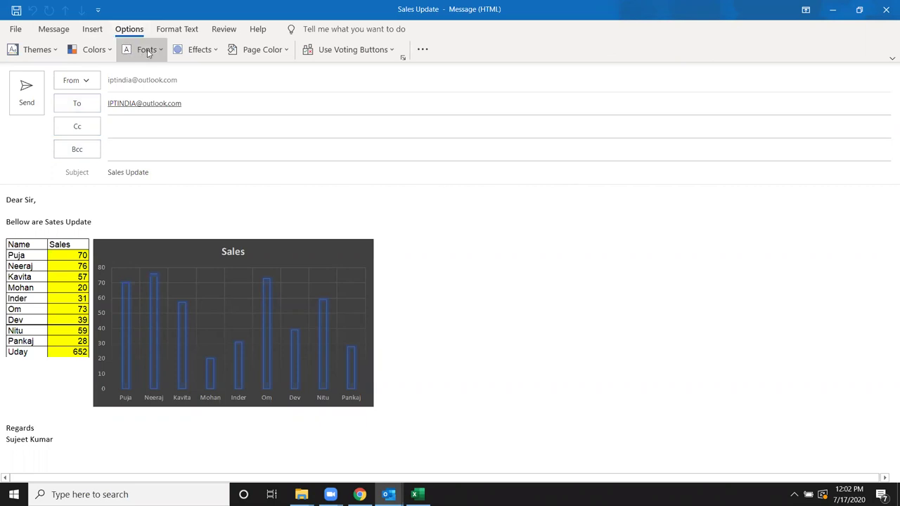
pyautogui.click(43, 26)
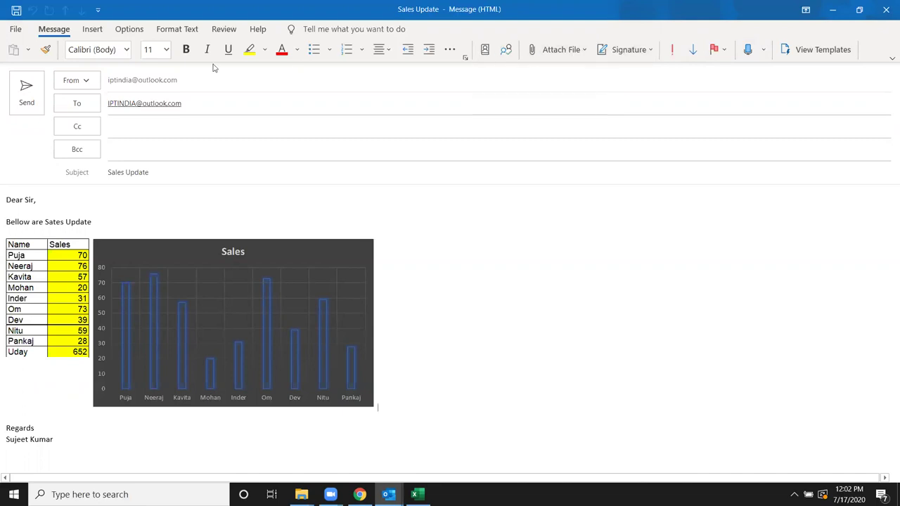
pyautogui.click(128, 30)
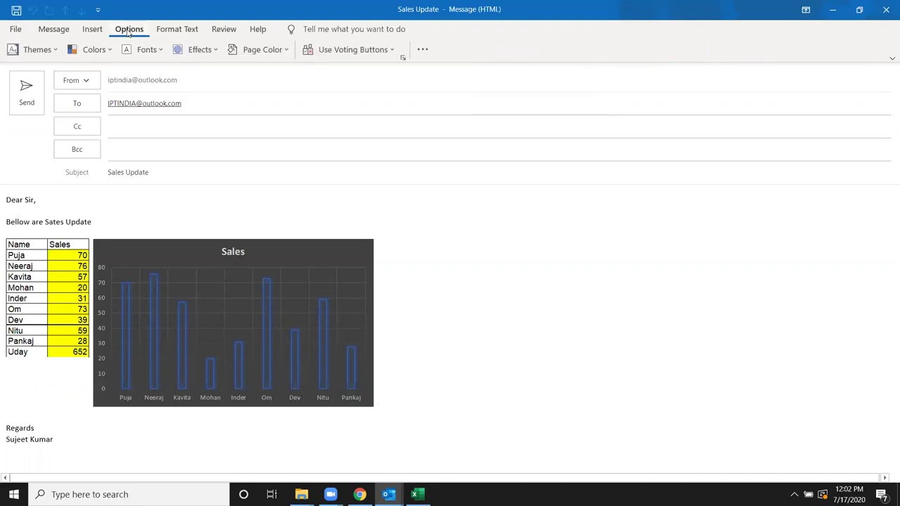
pyautogui.click(423, 49)
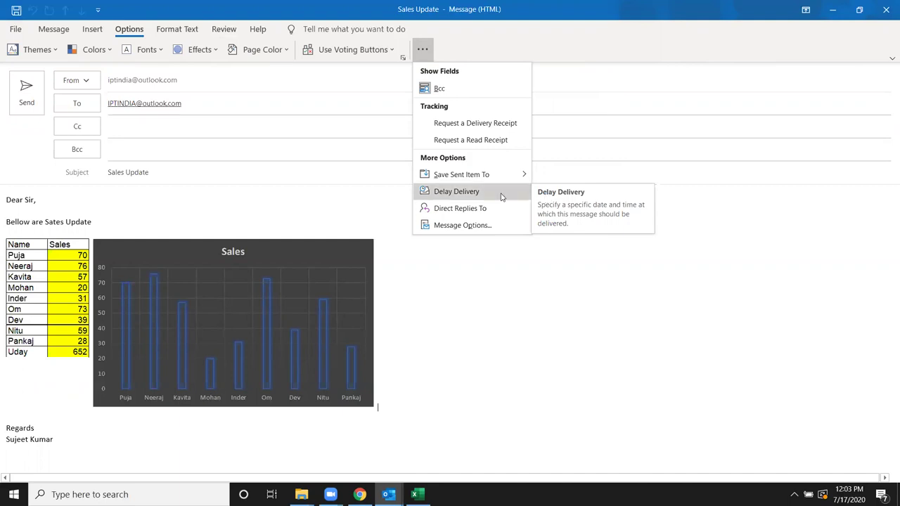
# Step: Keep delivery held until 7/17/2020 5:00 PM, then send the Sales Update message
pyautogui.click(501, 193)
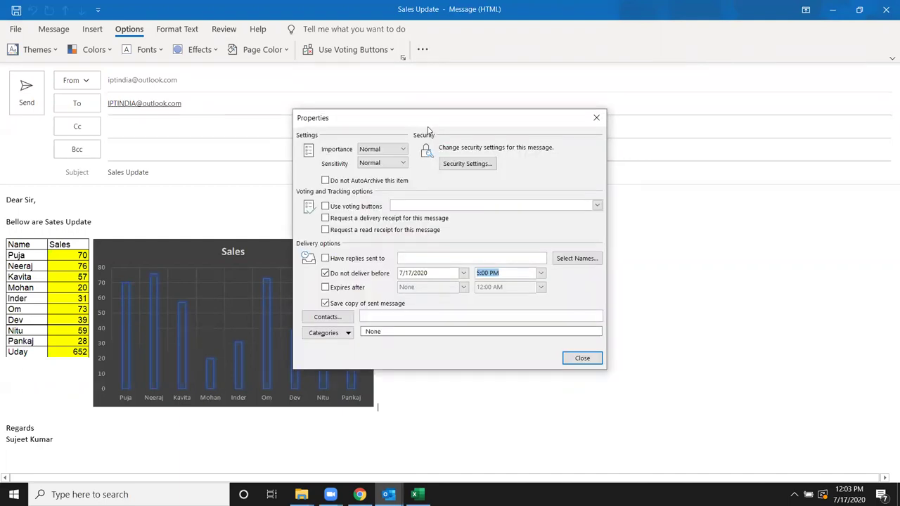
pyautogui.moveTo(432, 126); pyautogui.dragTo(524, 119)
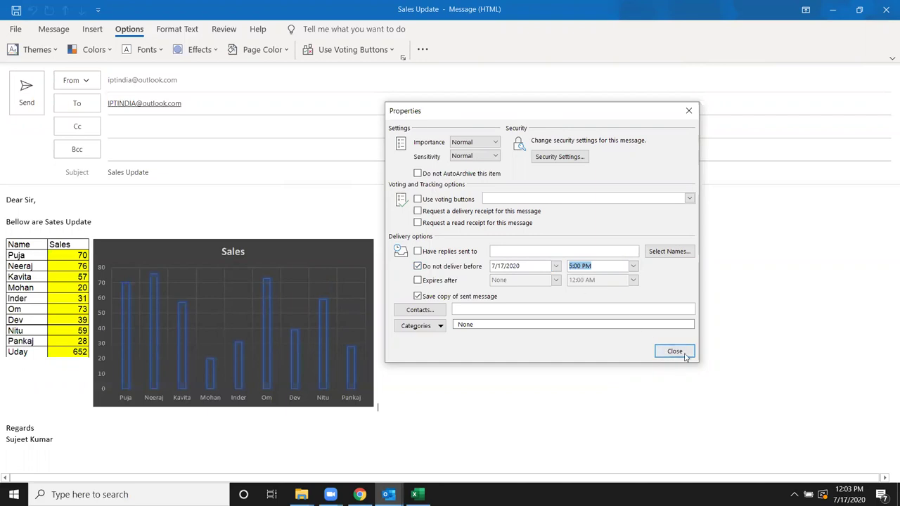
pyautogui.click(673, 351)
pyautogui.click(32, 94)
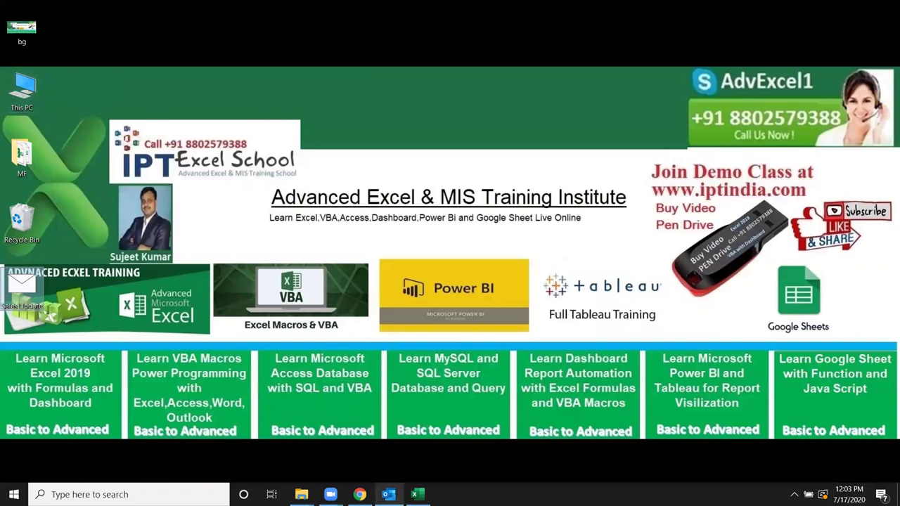
# Step: Return to Outlook's main window and view the Outbox holding the Sales Update message
pyautogui.click(388, 494)
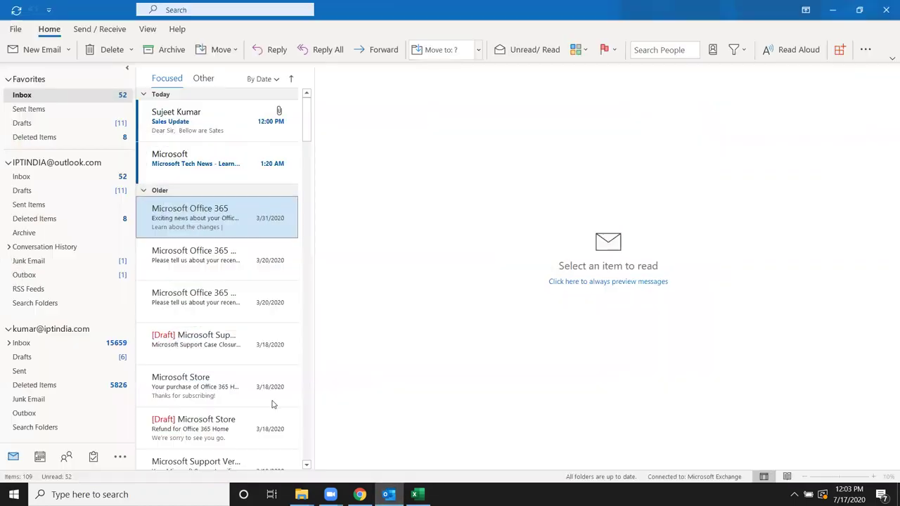
pyautogui.click(69, 278)
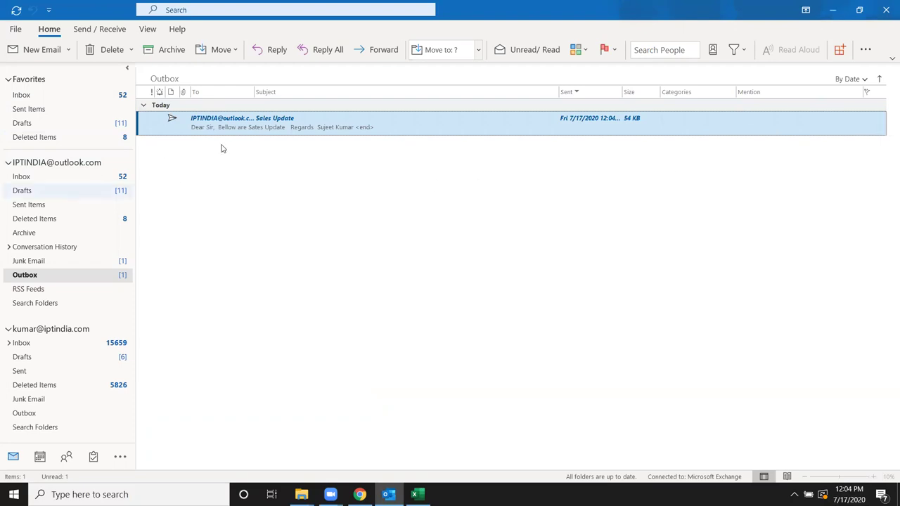
# Step: Reopen the queued Sales Update message and uncheck 'Do not deliver before' in its properties
pyautogui.doubleClick(307, 130)
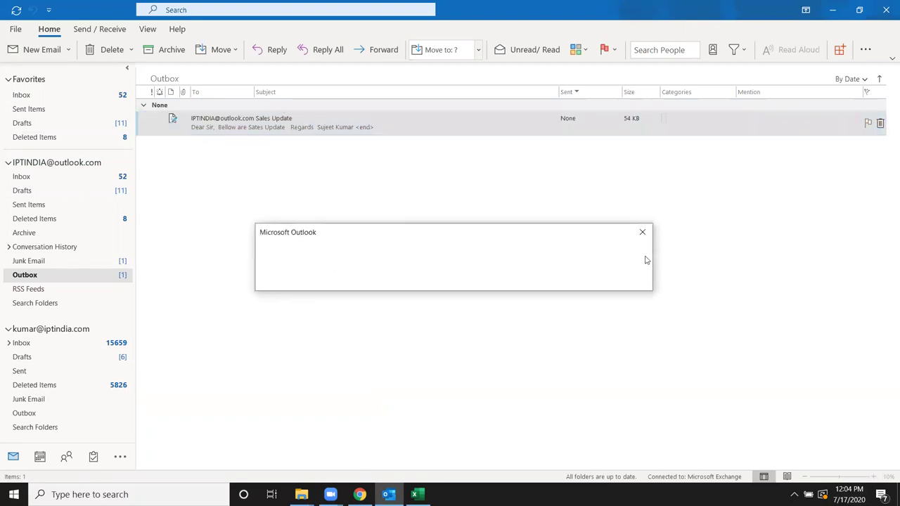
pyautogui.click(642, 231)
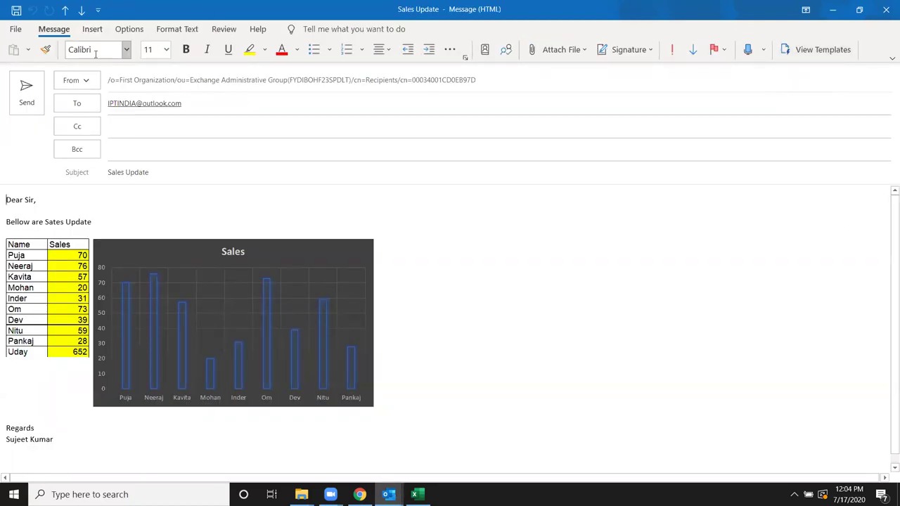
pyautogui.click(129, 28)
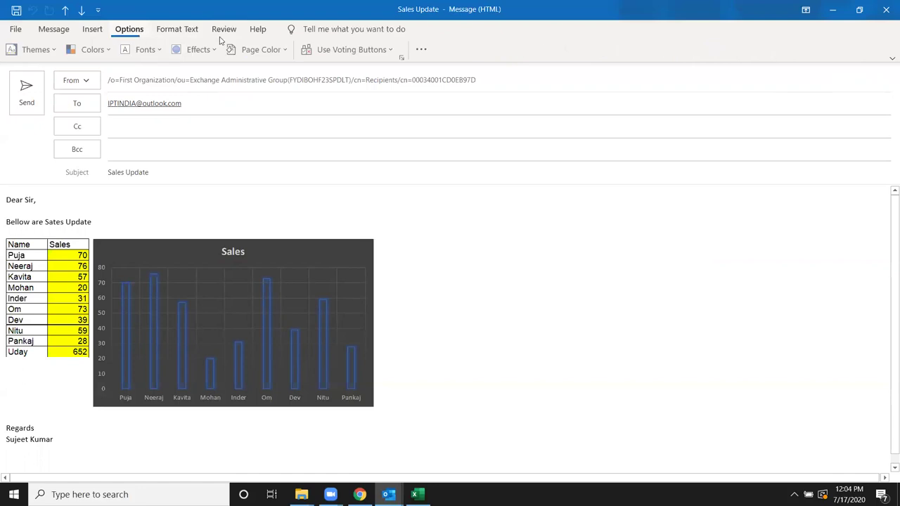
pyautogui.click(422, 51)
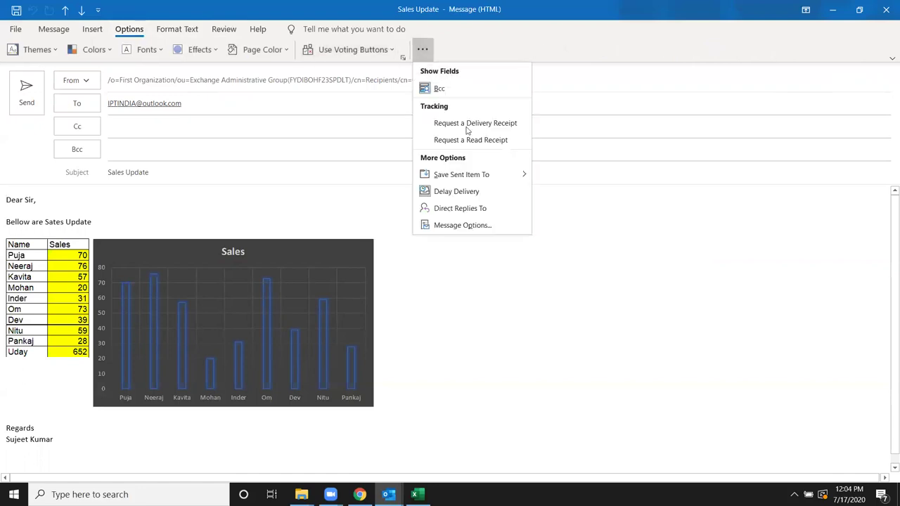
pyautogui.click(482, 191)
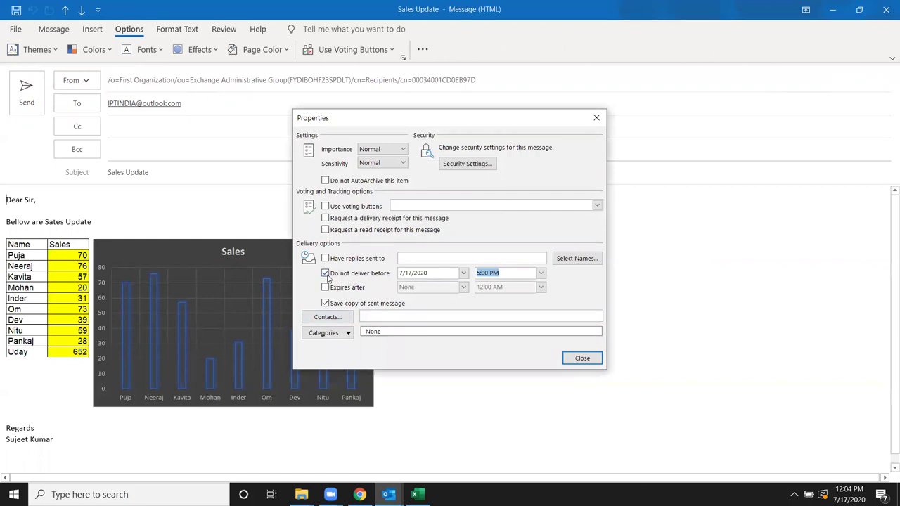
pyautogui.click(325, 272)
pyautogui.click(582, 359)
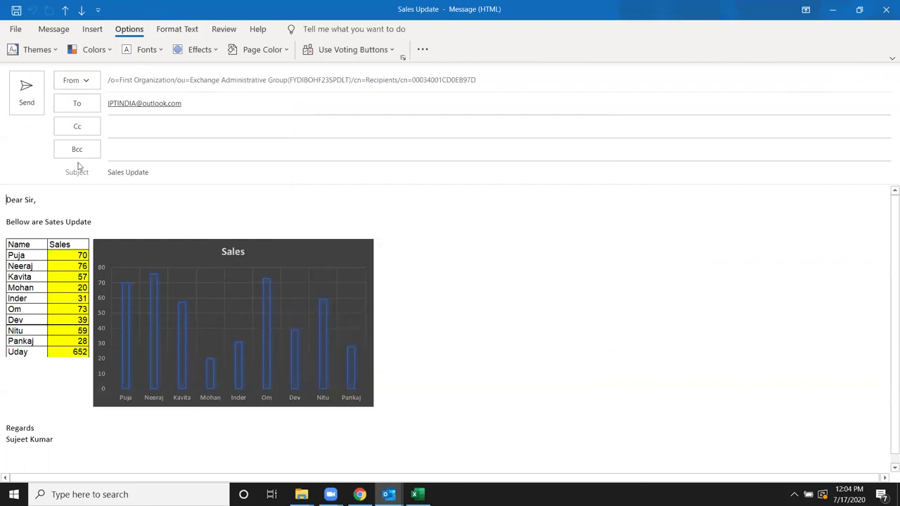
# Step: Send the Sales Update message immediately, leaving the Outbox empty
pyautogui.click(27, 97)
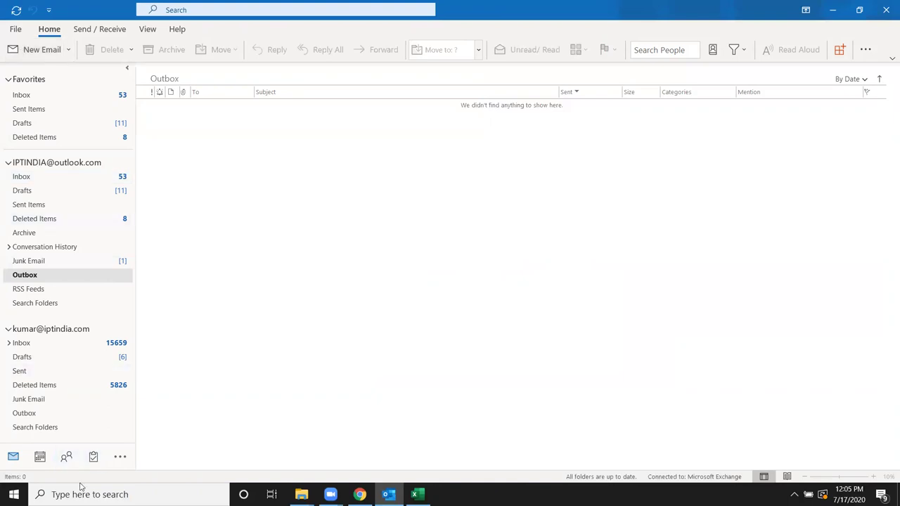
# Step: Search Windows for 'sch' and launch Task Scheduler from the results
pyautogui.click(105, 494)
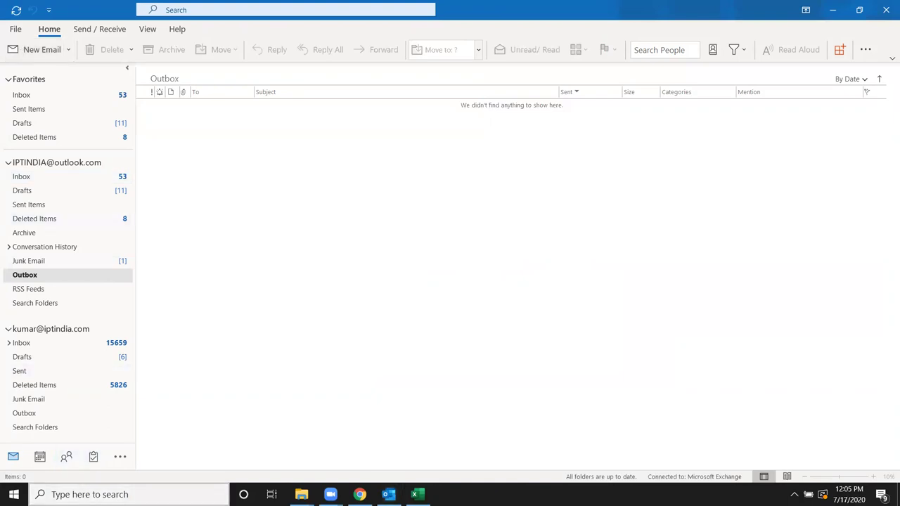
pyautogui.write('s')
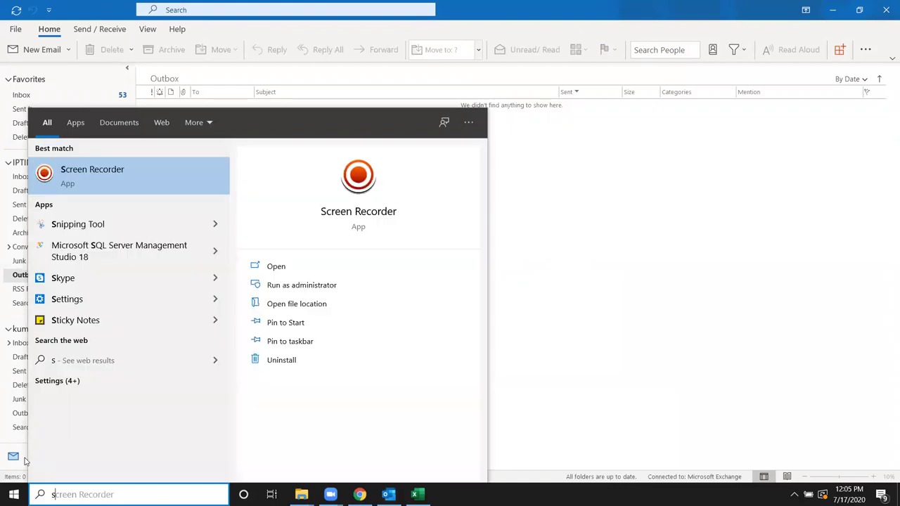
pyautogui.write('ch')
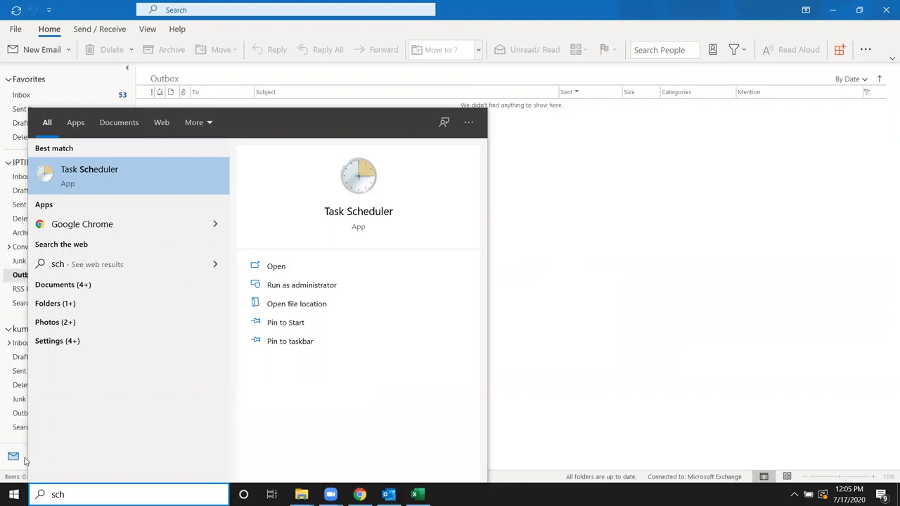
pyautogui.click(372, 214)
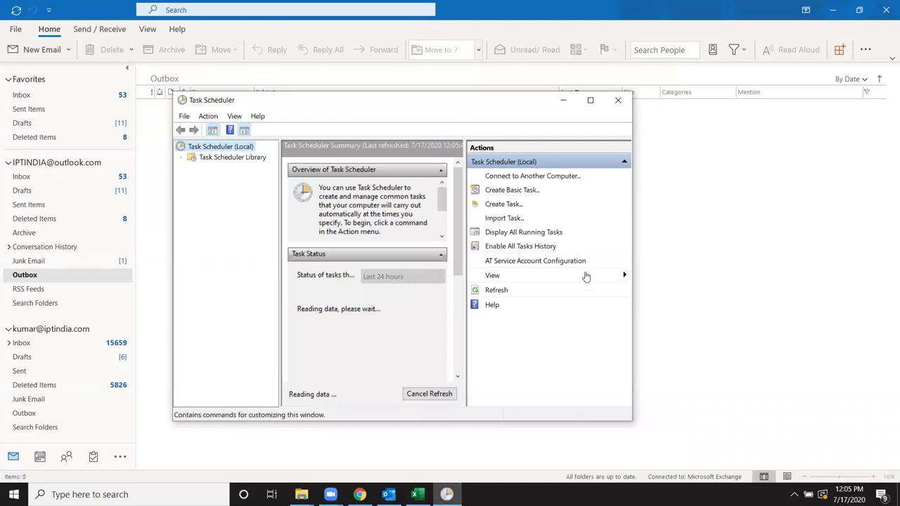
# Step: Close the Task Scheduler window to return to Outlook's empty Outbox
pyautogui.click(622, 104)
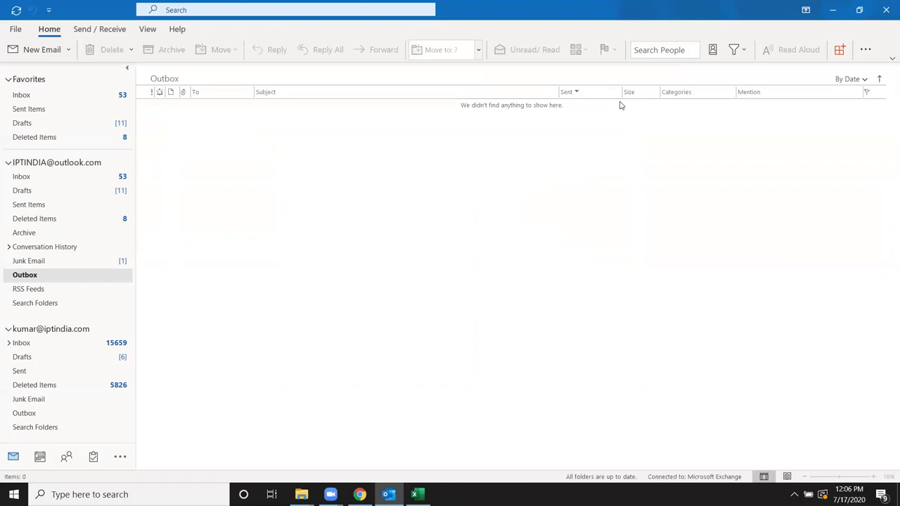
# Step: Close the Outlook window with Alt+F4 to reveal the desktop
pyautogui.hotkey('alt', 'F4')
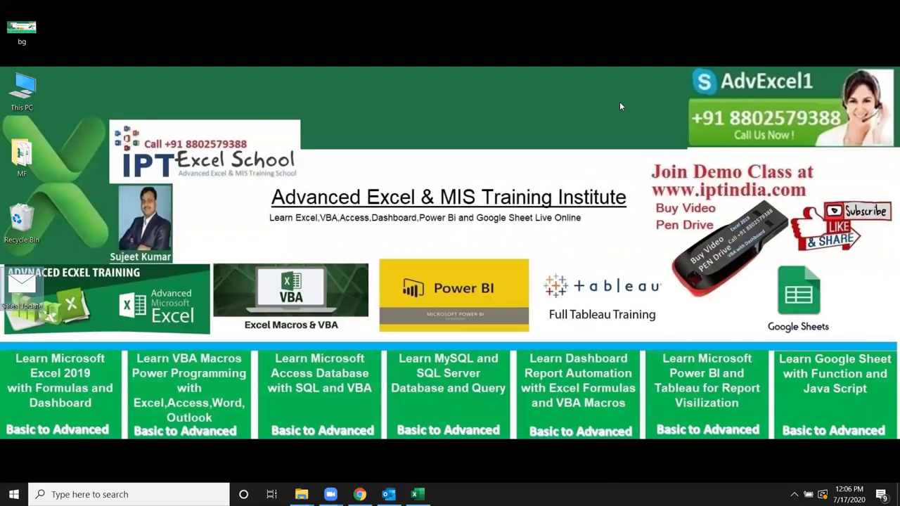